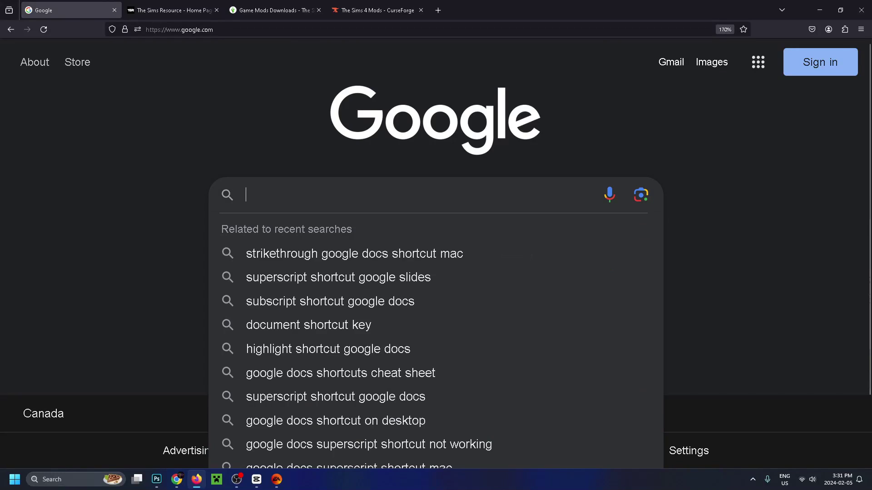
pyautogui.write('sims 4 mods')
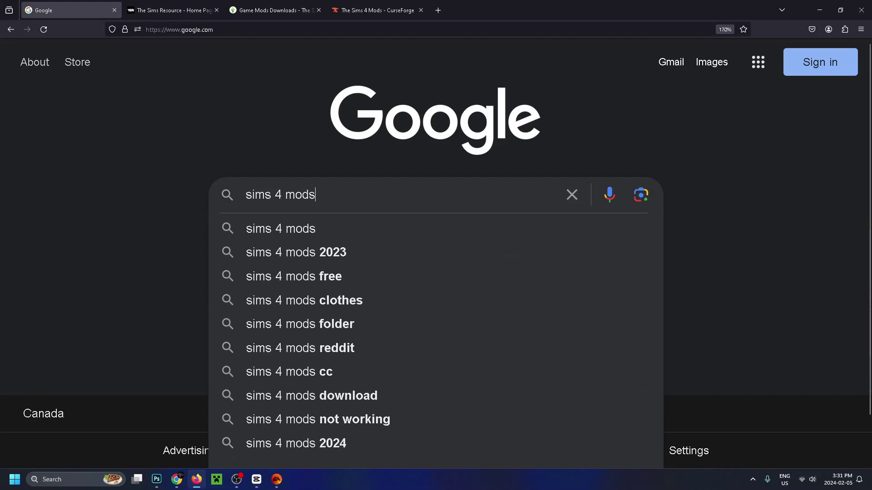
# Run the Google search for "sims 4 mods"
pyautogui.press('Return')
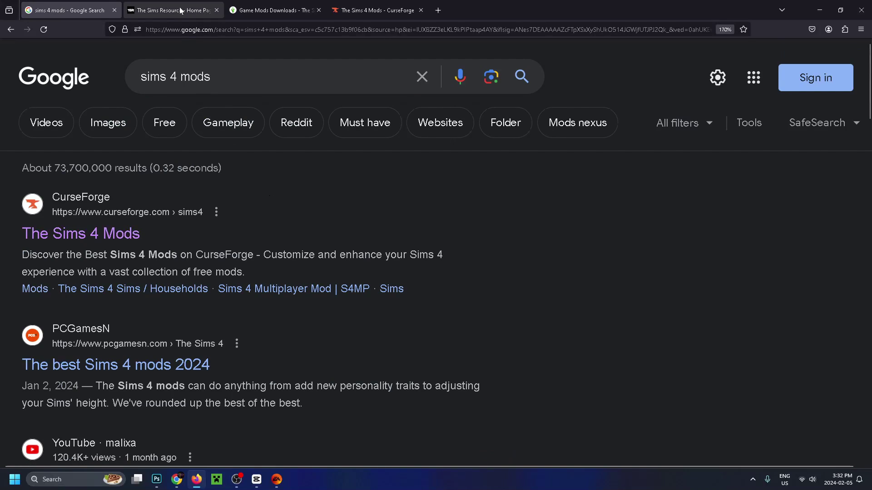
# Look over The Sims Resource, The Sims Catalog and CurseForge tabs, then return to TSR
pyautogui.click(179, 6)
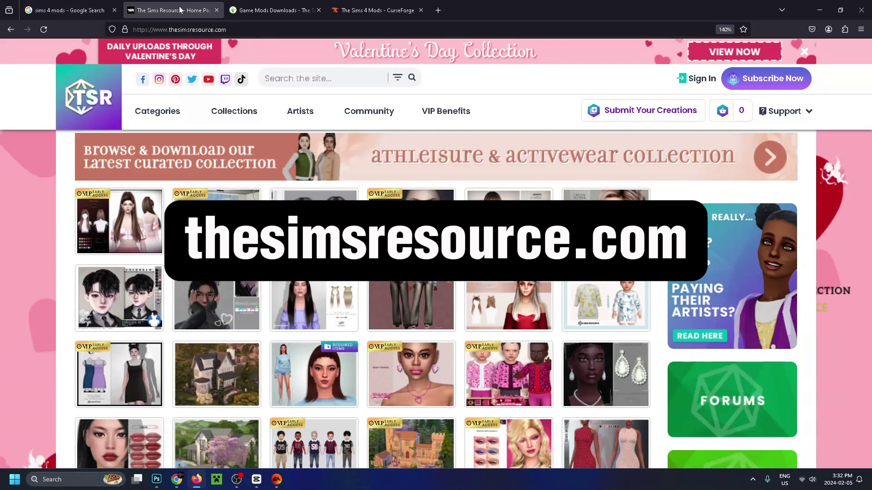
pyautogui.click(268, 10)
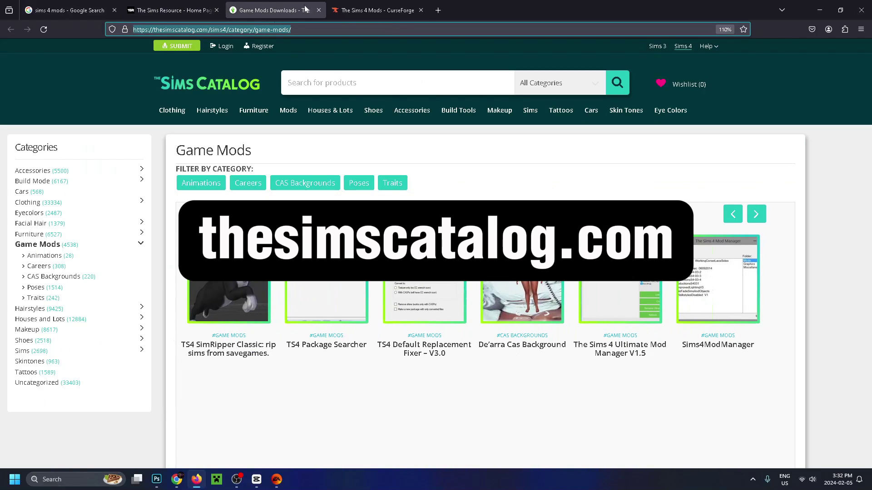
pyautogui.click(344, 10)
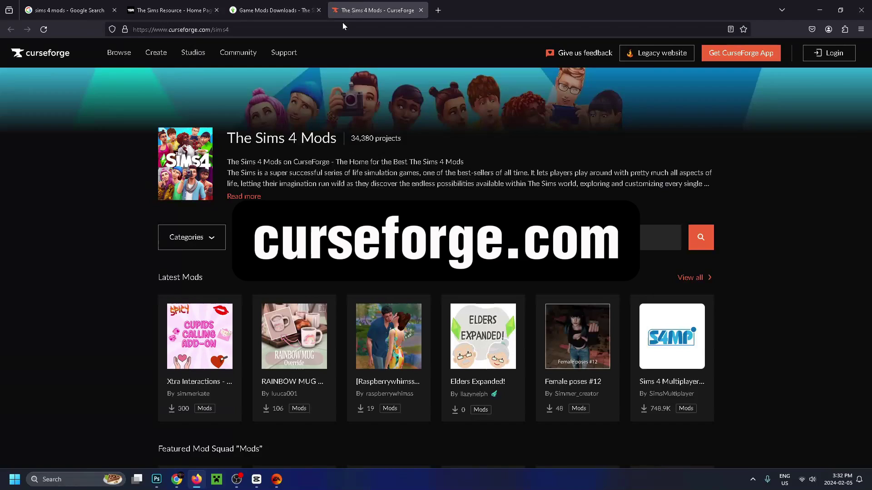
pyautogui.hotkey('ctrl', 'shift', 'Tab')
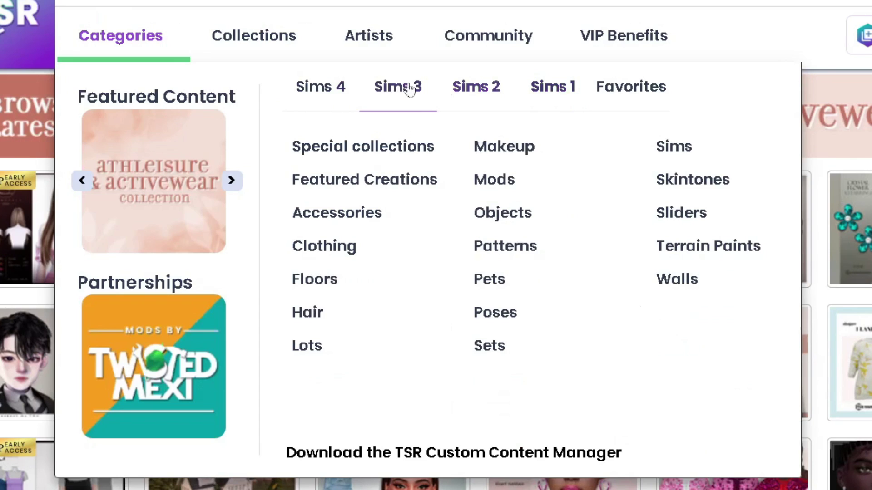
pyautogui.moveTo(320, 86)
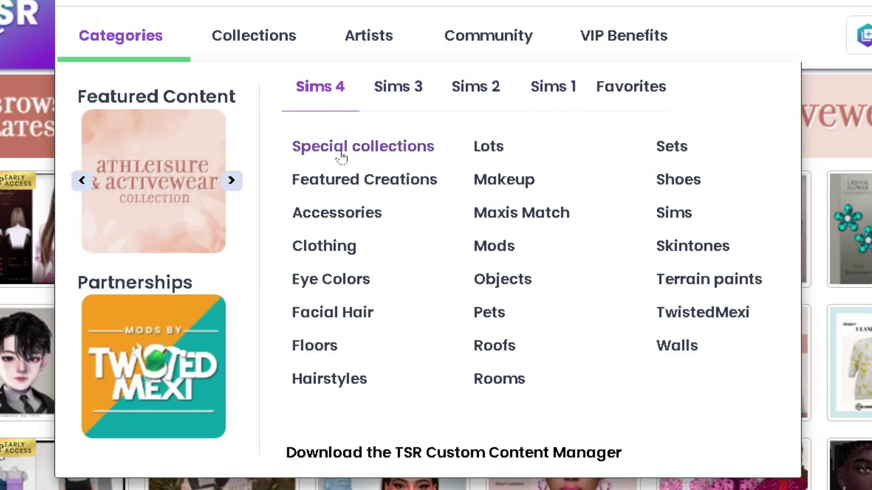
# Download the Short Dress With Rhinestones package from the Sims 4 Clothing category
pyautogui.click(345, 251)
pyautogui.scroll(-5, 241, 185)
pyautogui.scroll(-5, 241, 185)
pyautogui.scroll(-3, 241, 185)
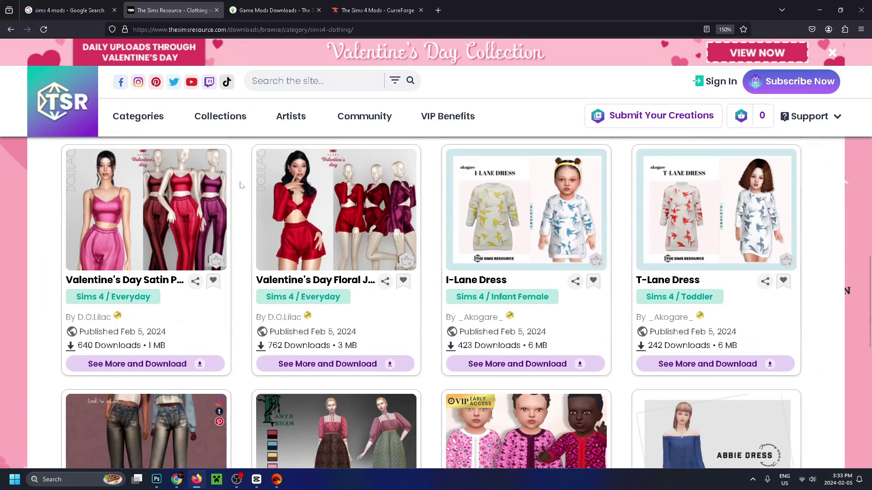
pyautogui.scroll(3, 240, 184)
pyautogui.scroll(6, 245, 181)
pyautogui.scroll(4, 251, 179)
pyautogui.scroll(-2, 259, 272)
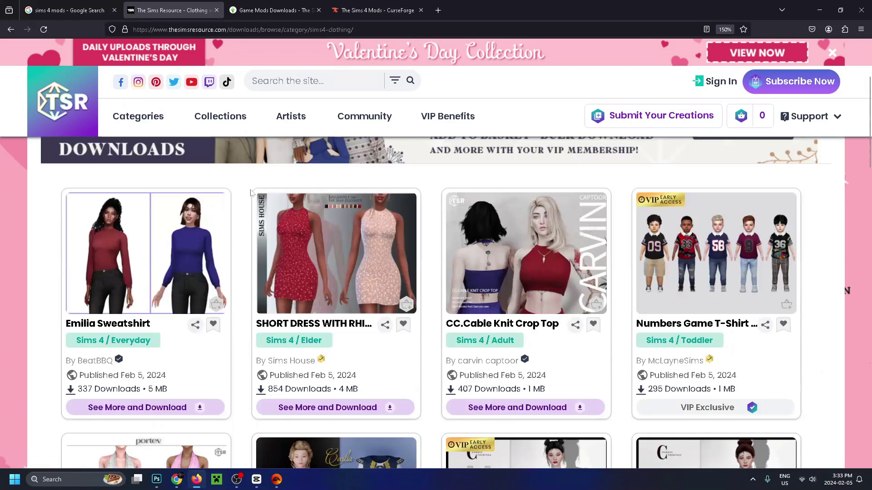
pyautogui.click(296, 267)
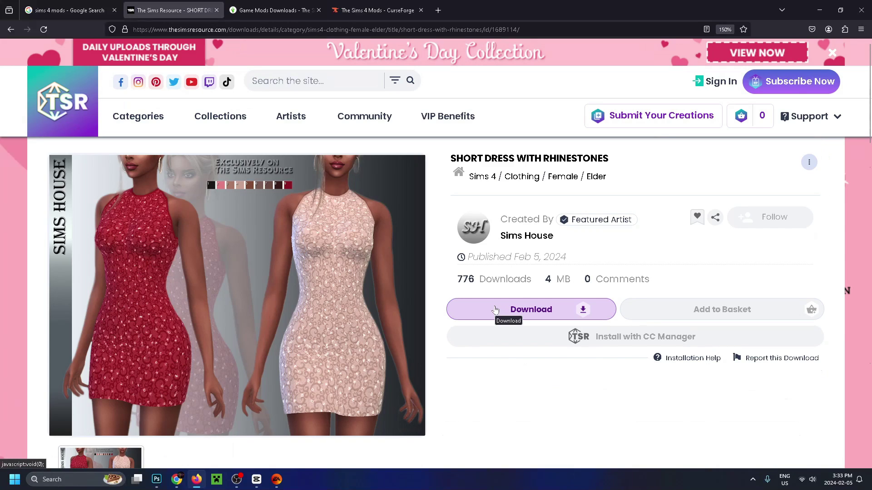
pyautogui.click(495, 310)
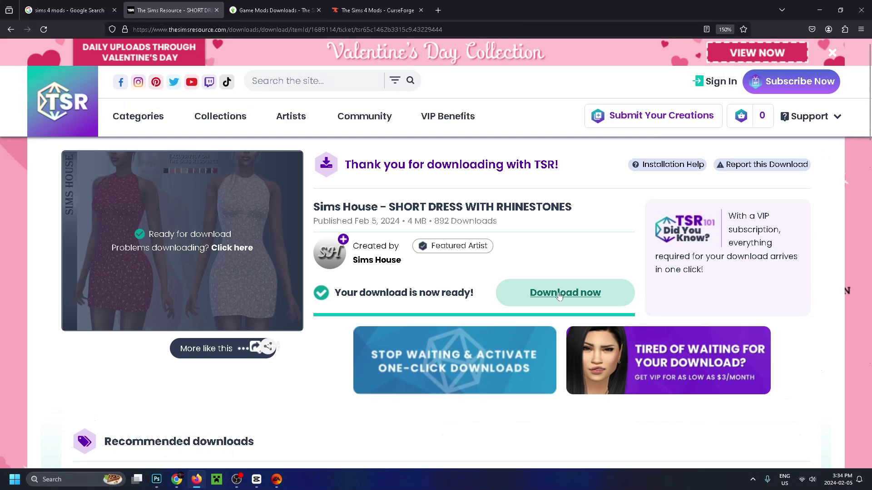
pyautogui.click(556, 298)
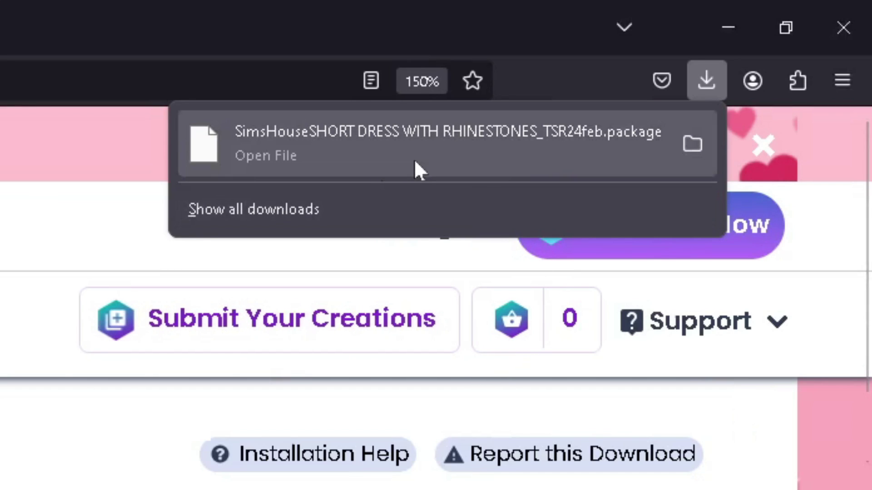
# Reveal the downloaded dress package and move it onto the desktop
pyautogui.click(693, 143)
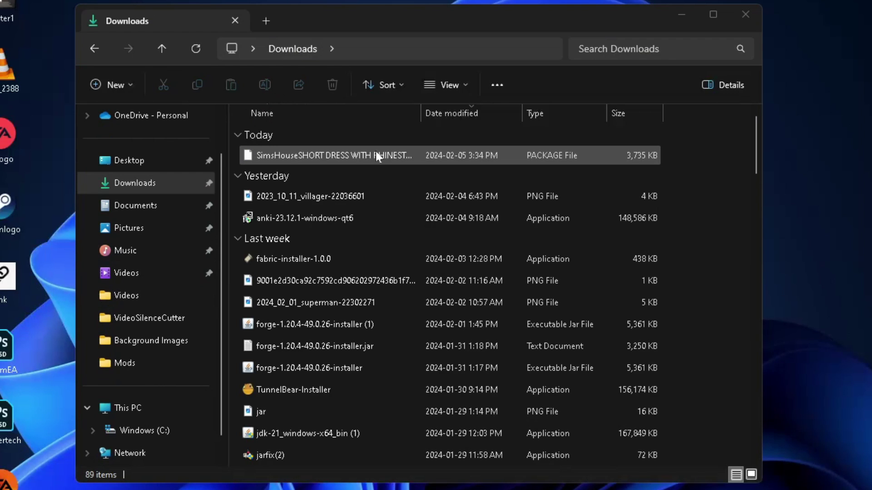
pyautogui.moveTo(385, 154); pyautogui.dragTo(818, 188)
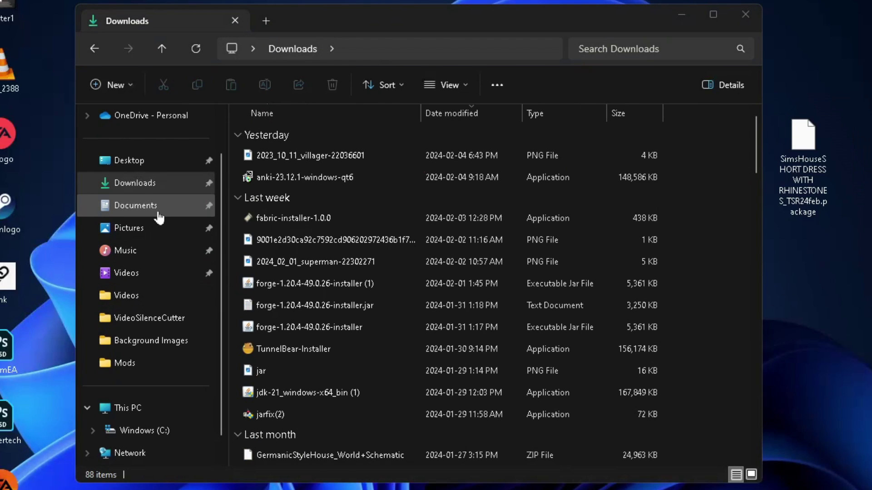
# Browse to Documents > Electronic Arts > The Sims 4 > Mods
pyautogui.click(157, 215)
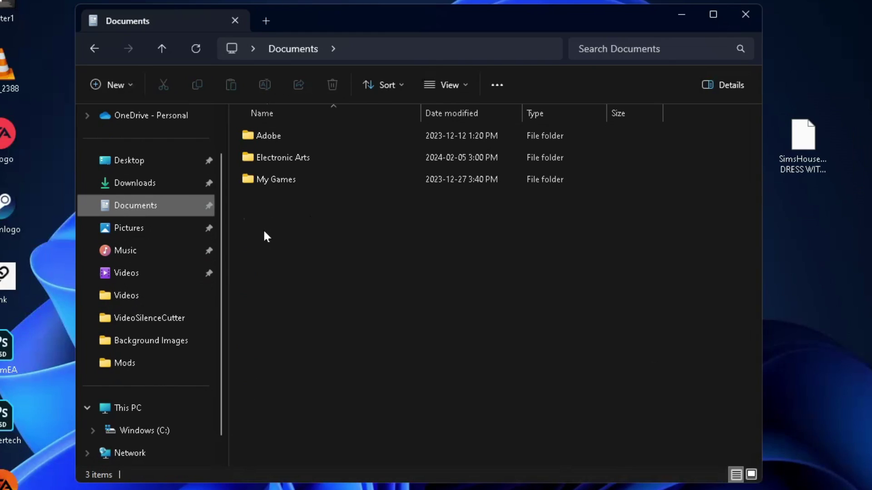
pyautogui.doubleClick(302, 157)
pyautogui.doubleClick(288, 141)
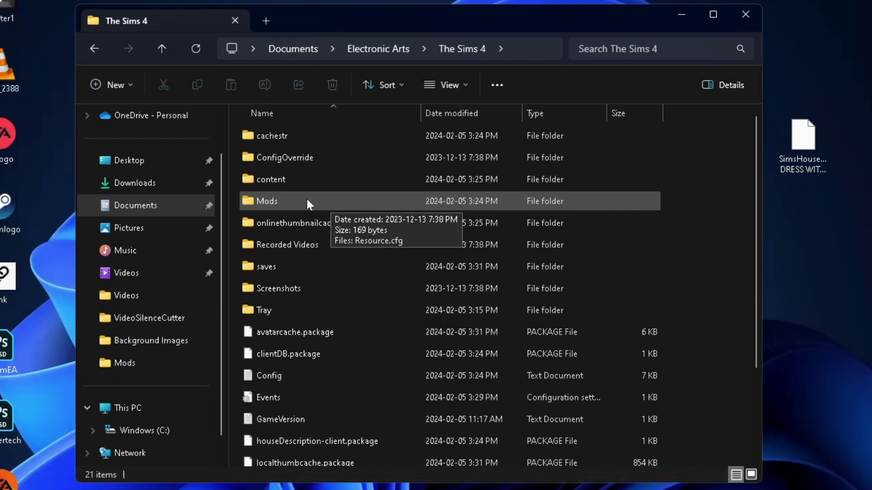
pyautogui.doubleClick(306, 202)
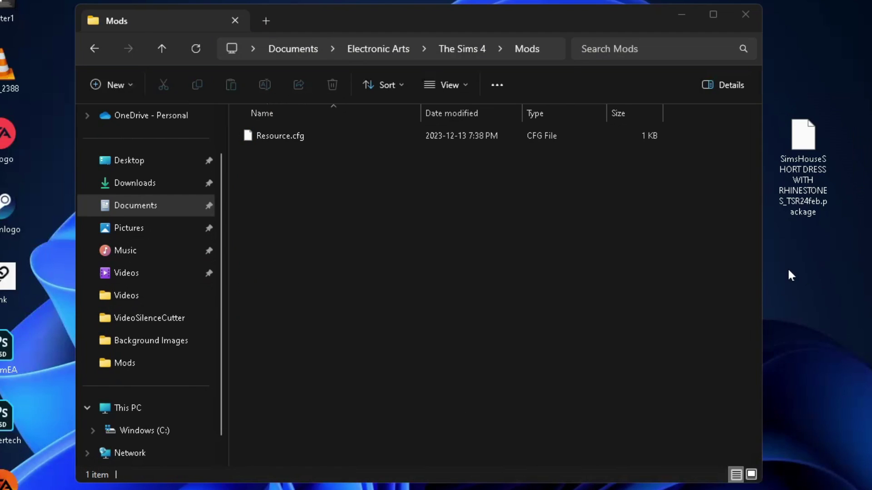
# Drop the dress package into the Mods folder, then look in the saves folder
pyautogui.moveTo(807, 140); pyautogui.dragTo(376, 213)
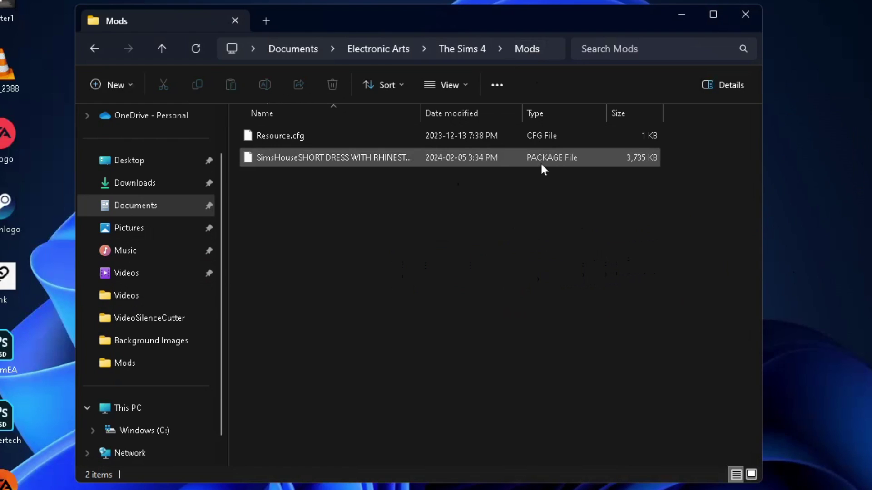
pyautogui.click(609, 176)
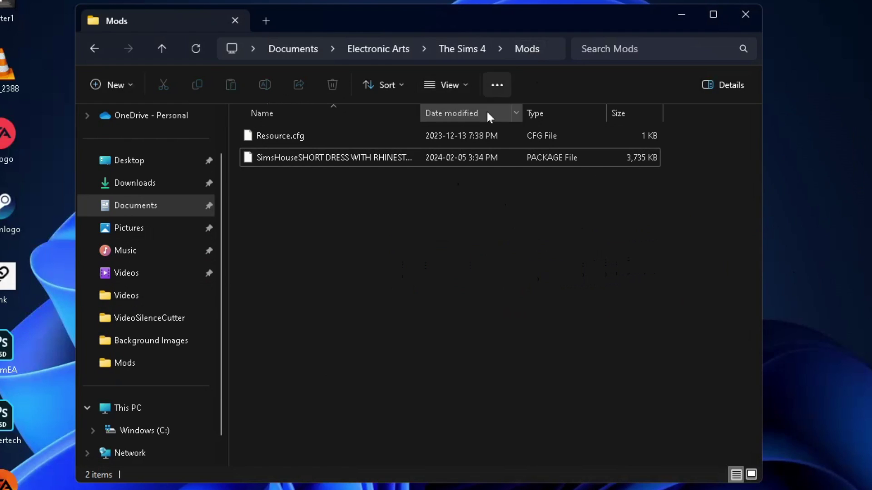
pyautogui.click(465, 50)
pyautogui.doubleClick(330, 266)
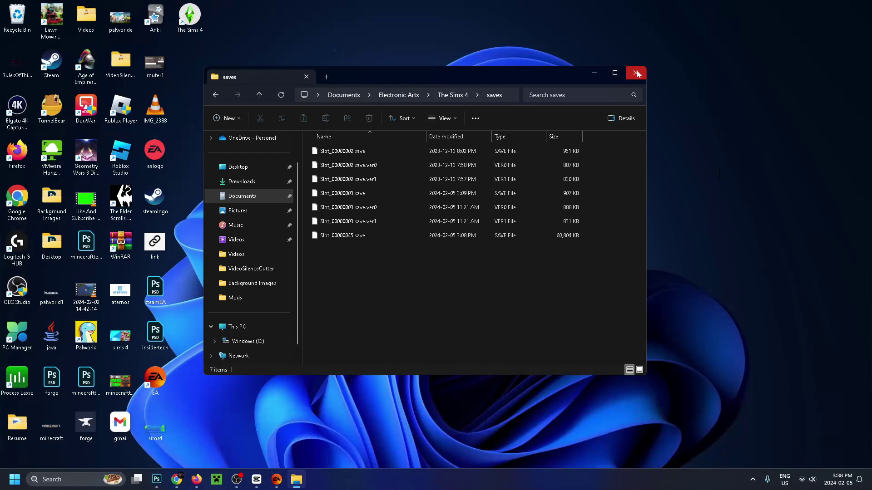
# Close File Explorer and launch The Sims 4 from the EA app
pyautogui.click(637, 74)
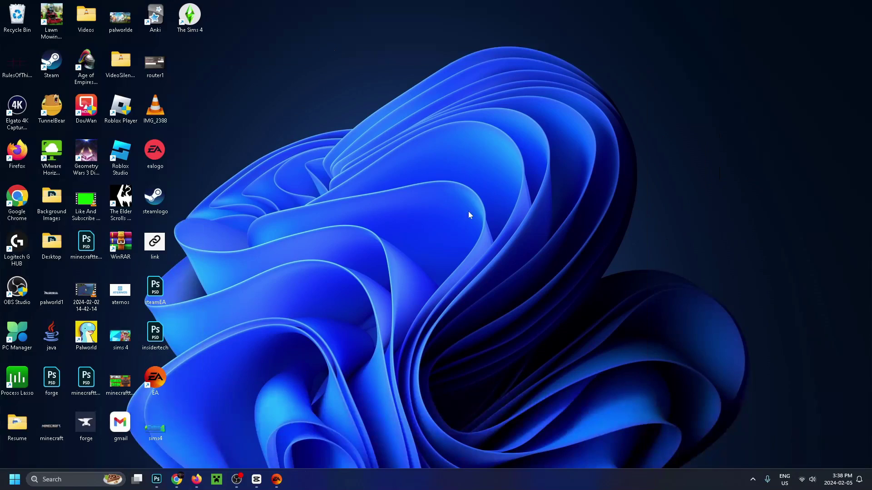
pyautogui.click(276, 479)
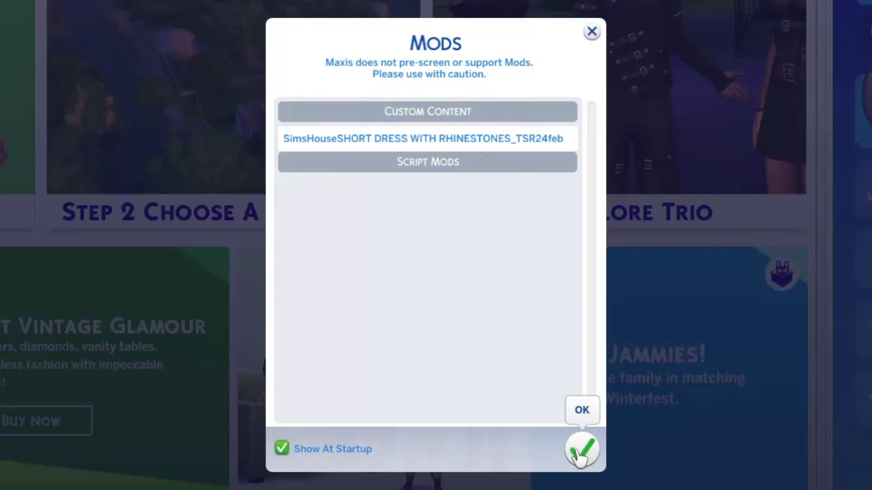
# Dismiss the Mods list, check custom content is enabled under Game Options > Other, then view the sim at the TV
pyautogui.click(580, 451)
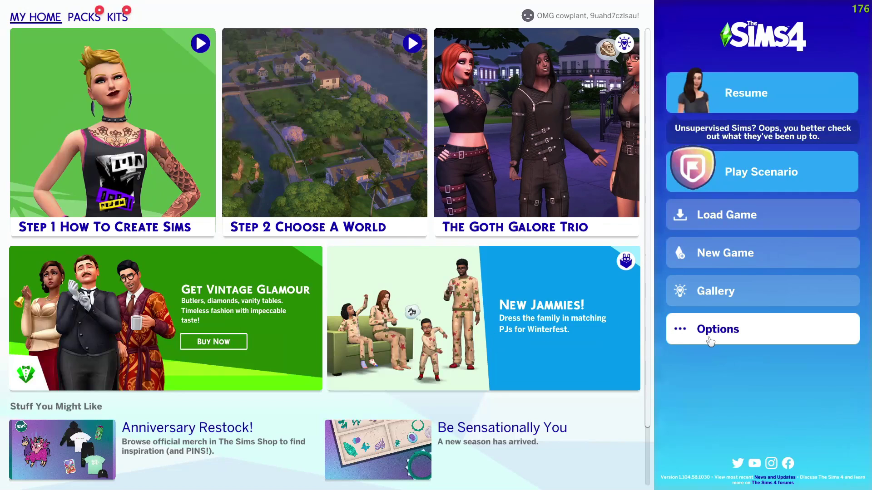
pyautogui.click(710, 341)
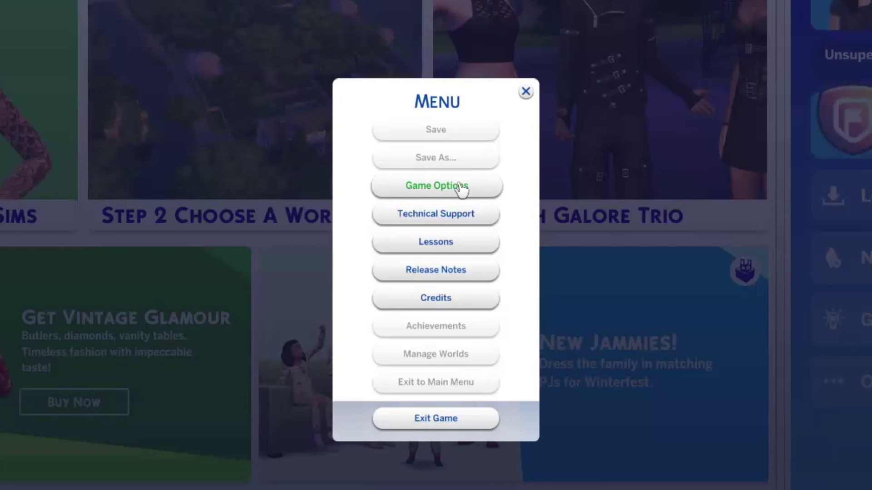
pyautogui.click(463, 191)
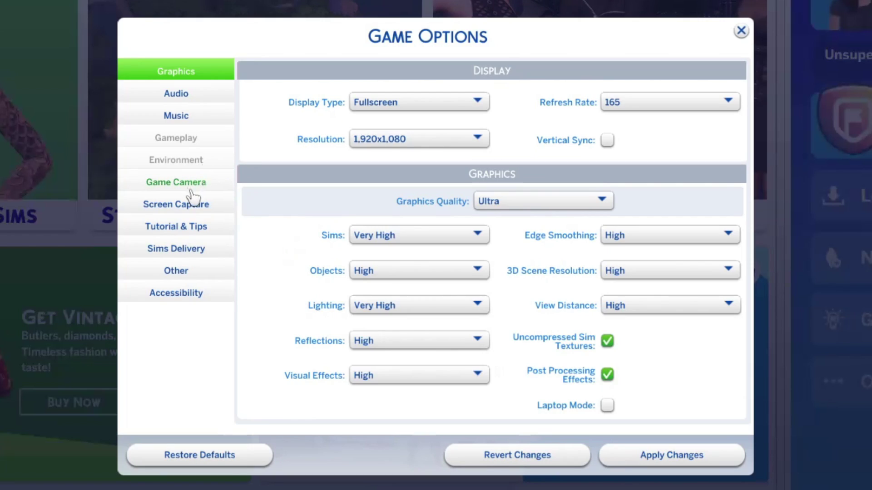
pyautogui.click(200, 280)
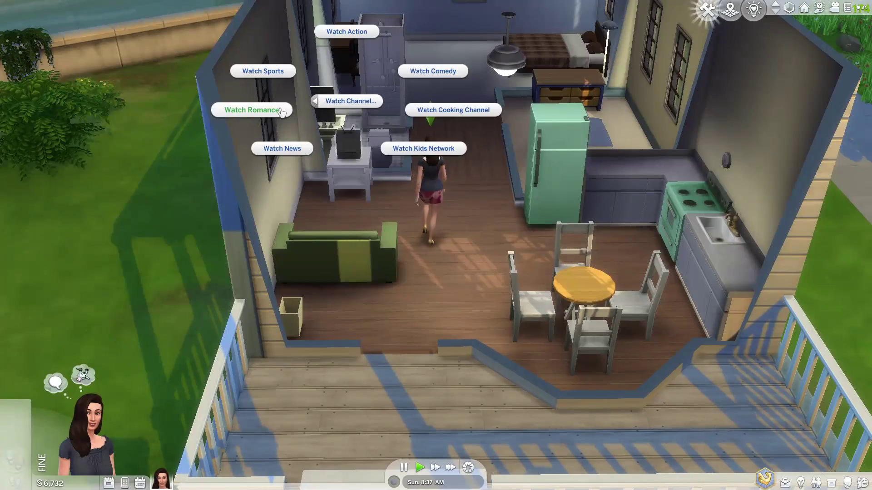
pyautogui.scroll(3, 470, 249)
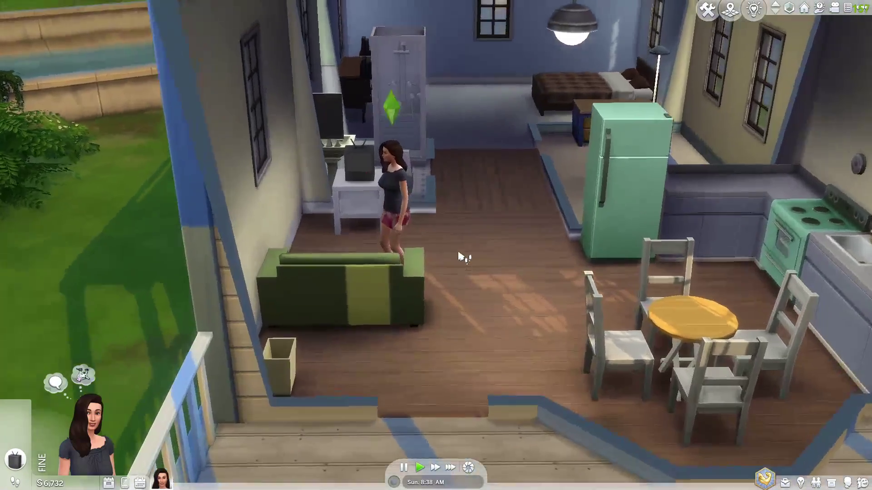
pyautogui.scroll(2, 461, 259)
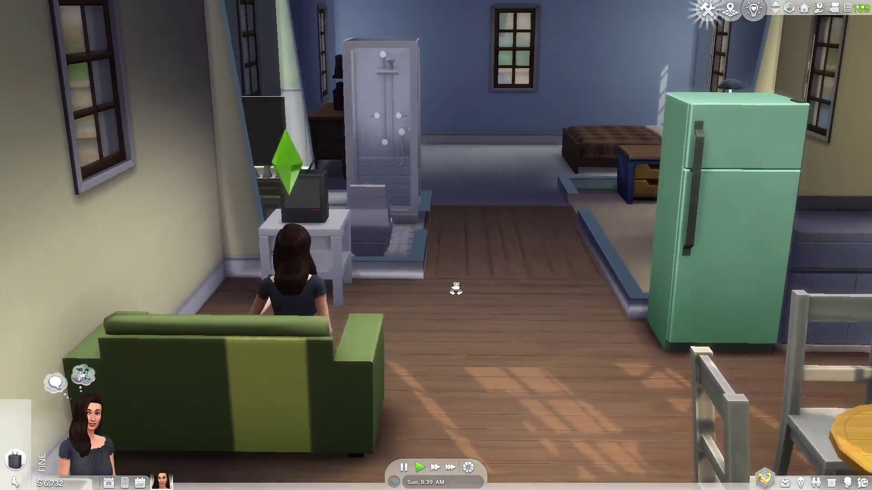
pyautogui.press('q')
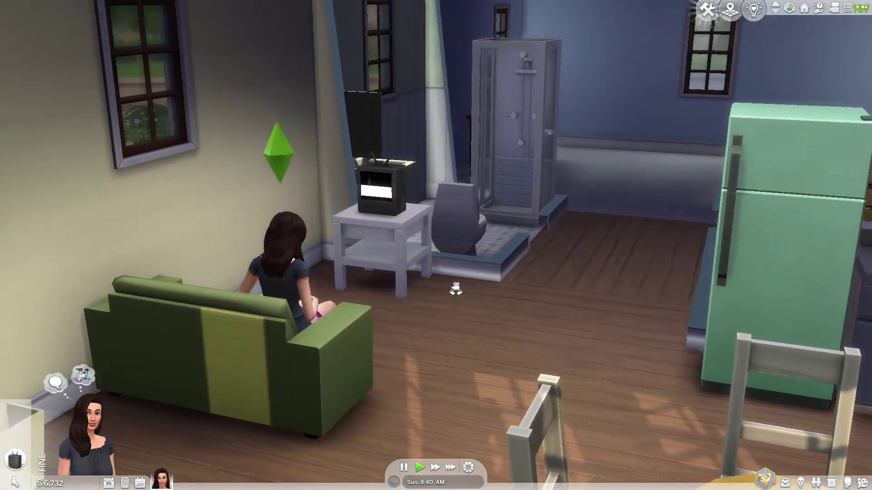